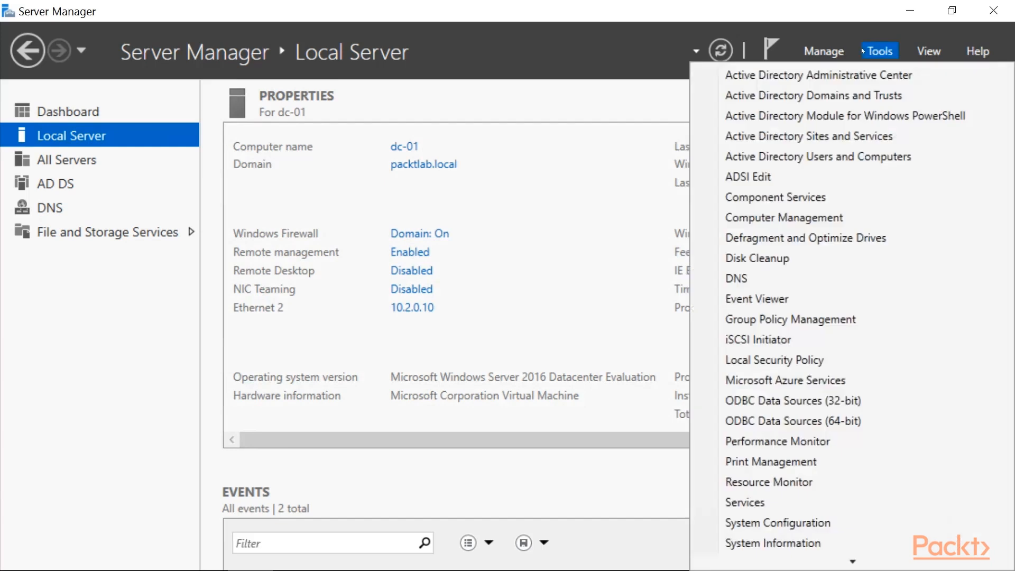
- Start a role-based installation on dc-01.packtlab.local and select the Active Directory Certificate Services role with its required management tools
left_click(824, 51)
left_click(840, 73)
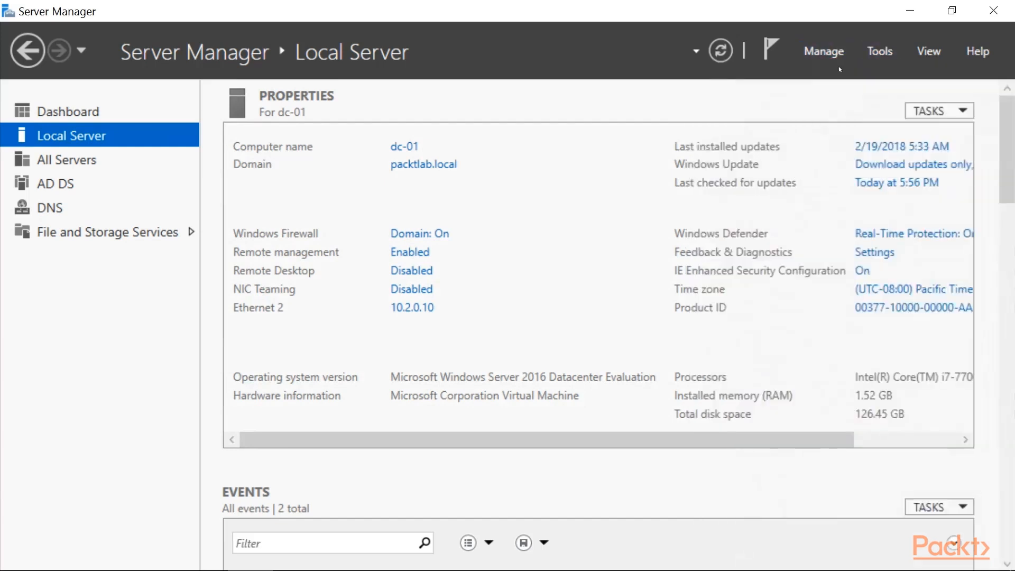
left_click(528, 524)
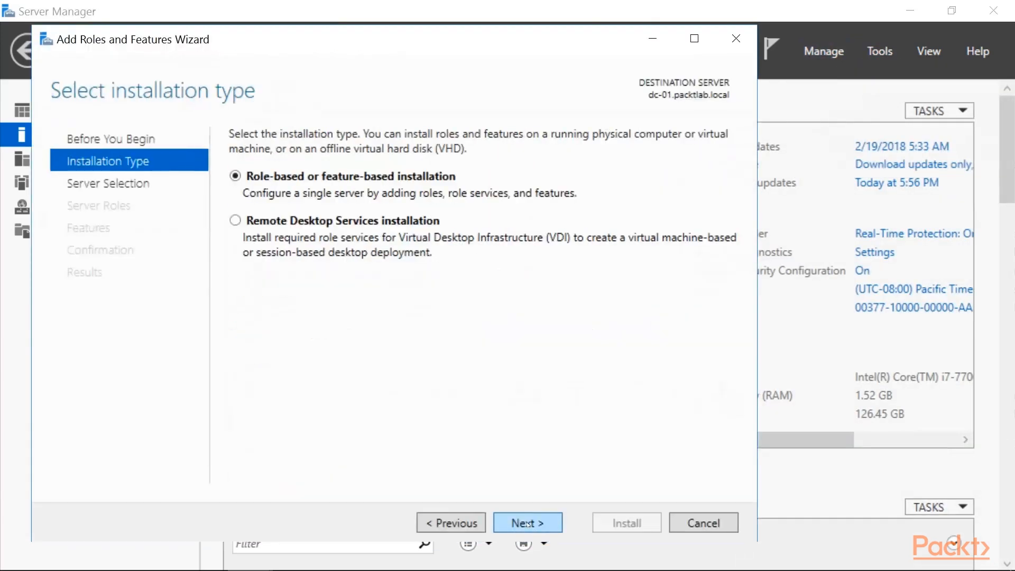
left_click(530, 523)
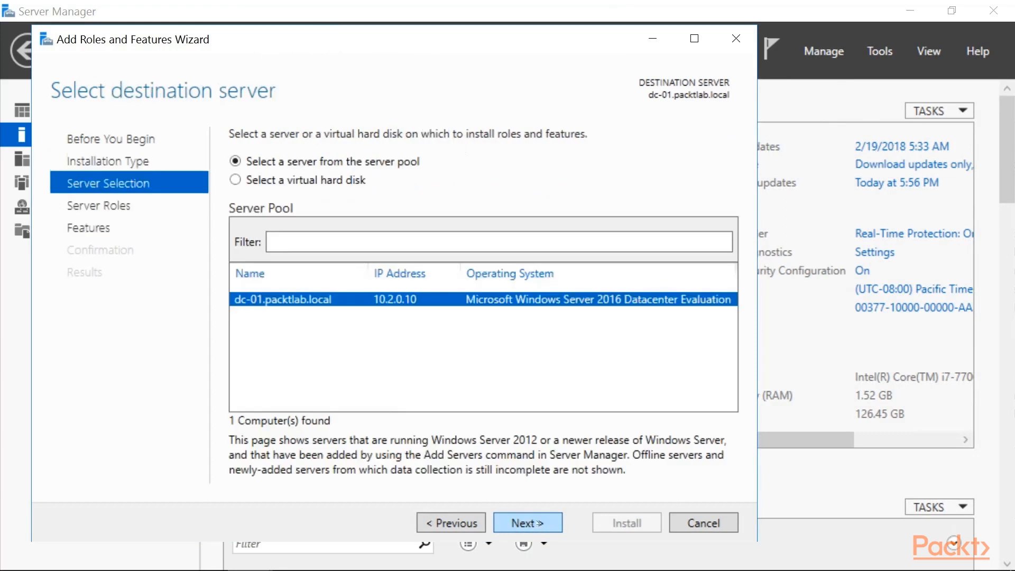
left_click(540, 523)
left_click(257, 191)
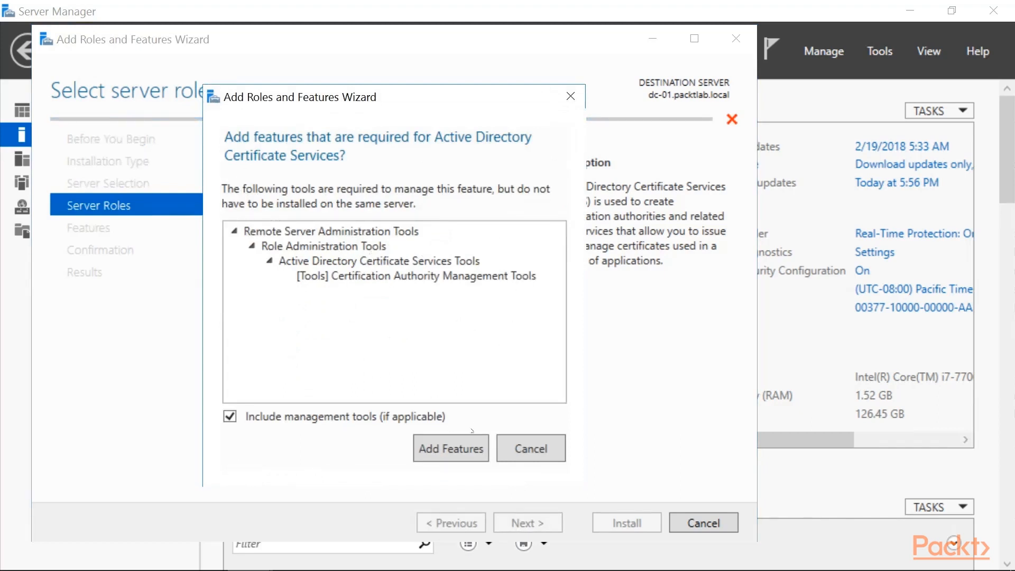
left_click(461, 450)
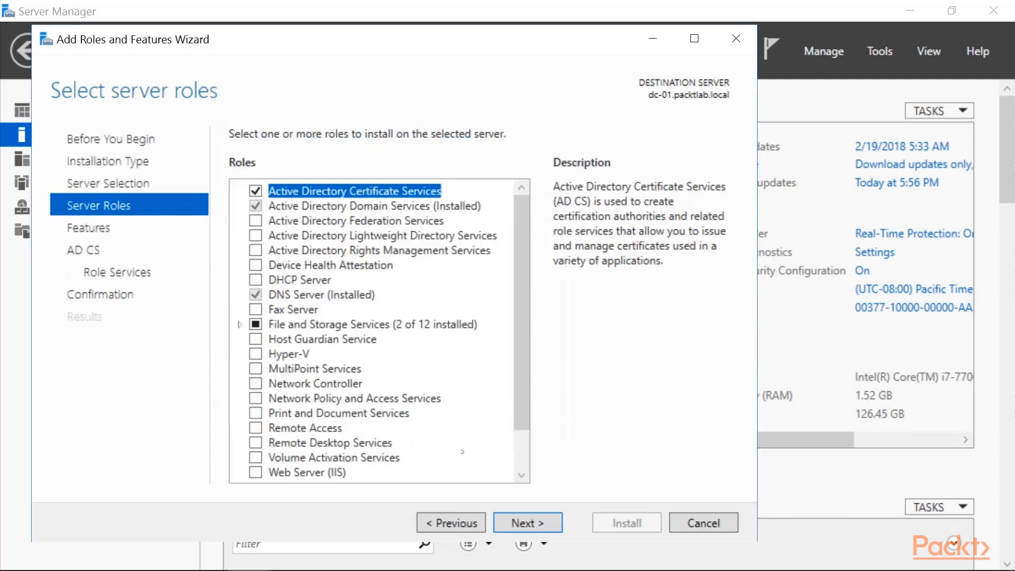
- Keep the default features and add the Certificate Enrollment Policy Web Service, Certificate Enrollment Web Service and Certification Authority Web Enrollment role services with required features
left_click(523, 523)
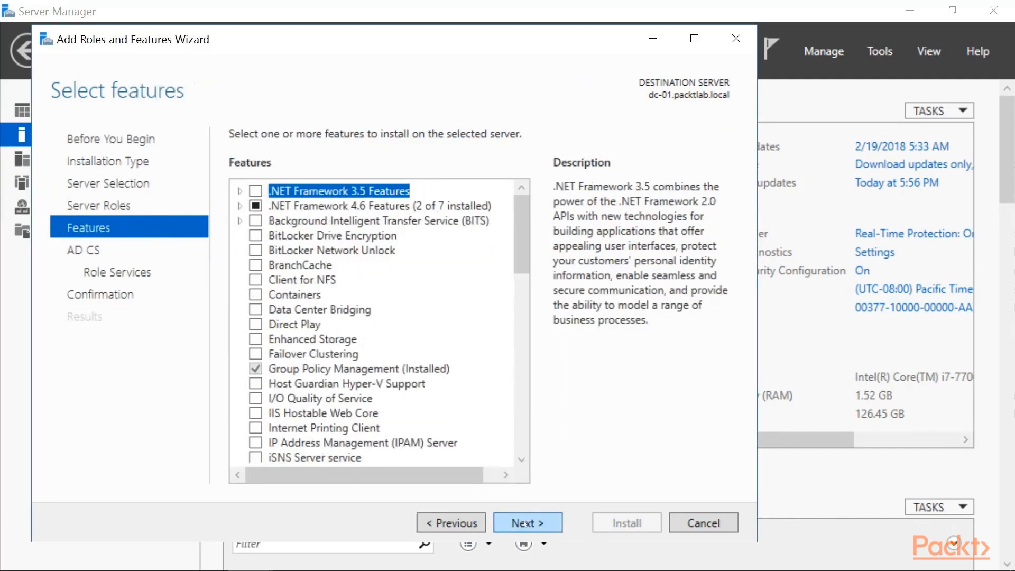
left_click(524, 523)
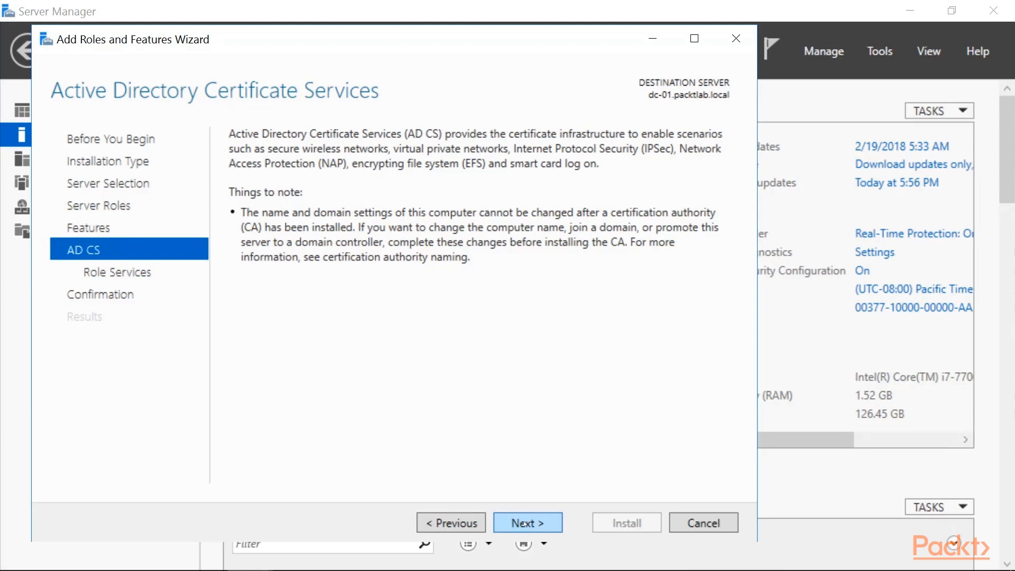
left_click(522, 523)
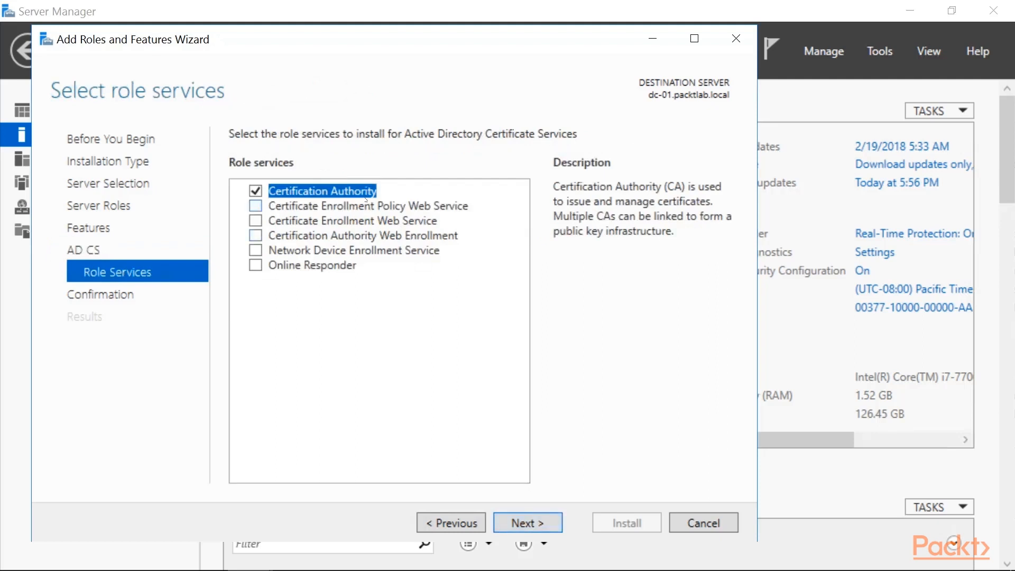
left_click(255, 206)
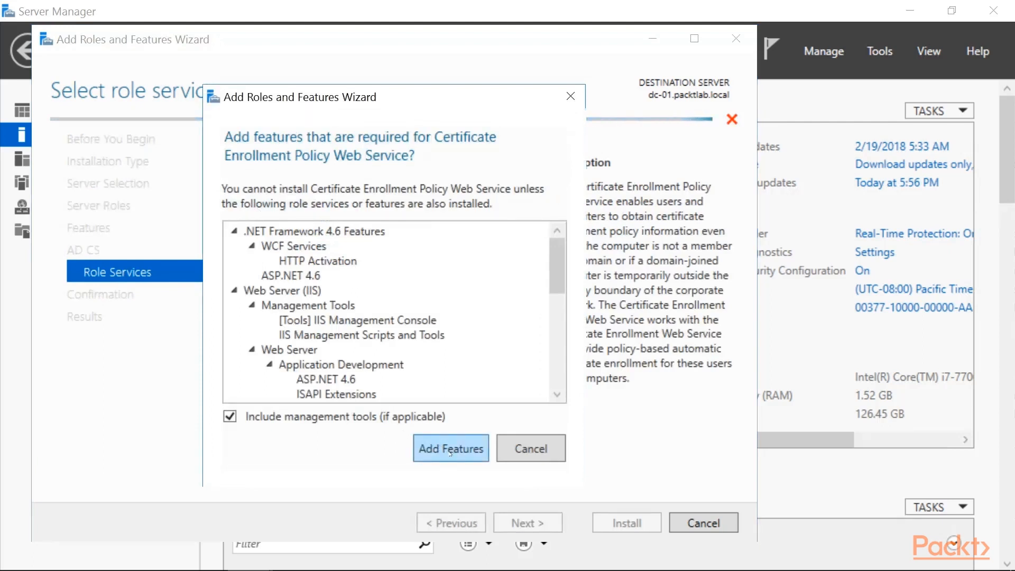
left_click(450, 450)
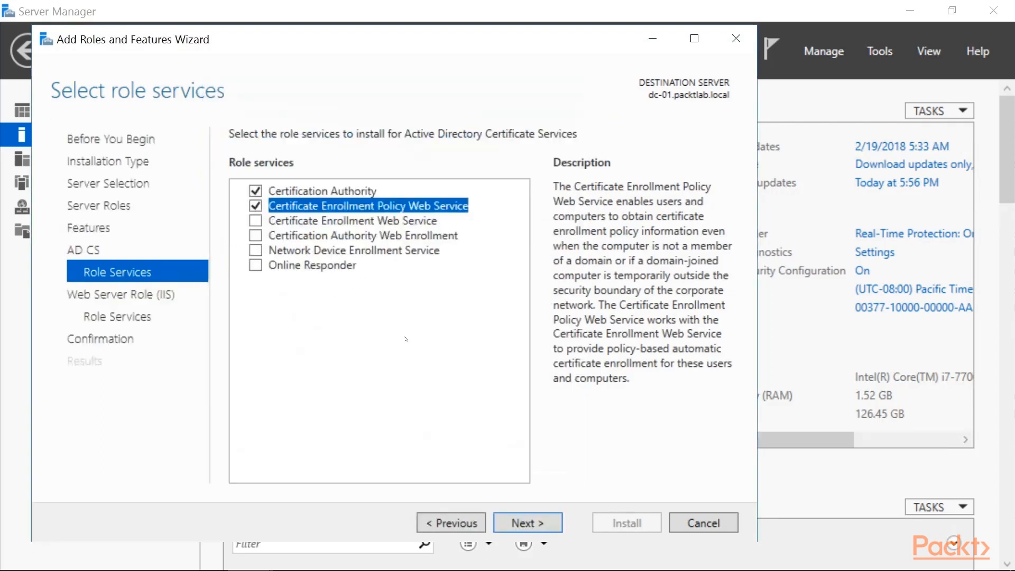
left_click(258, 222)
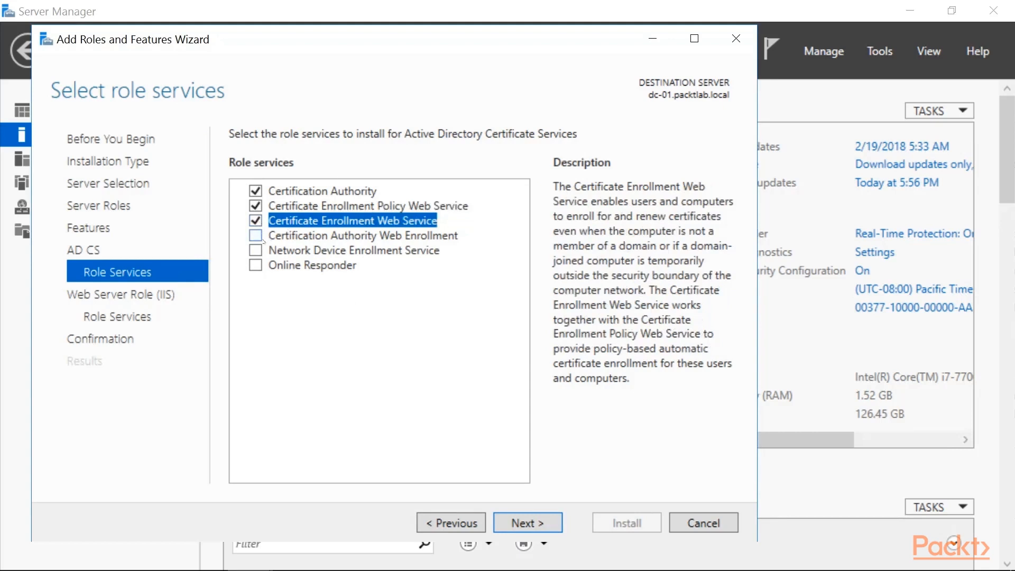
left_click(258, 238)
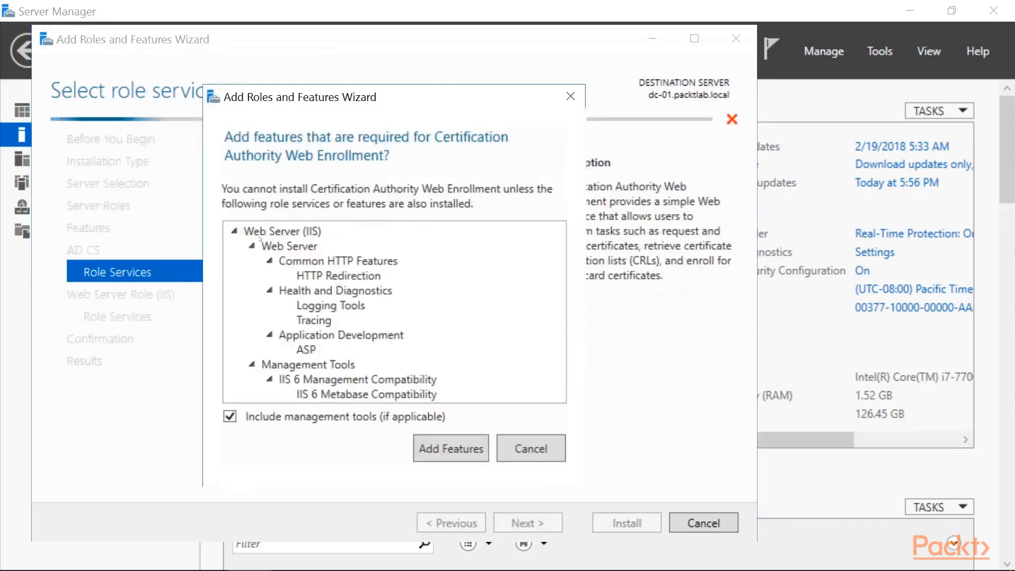
left_click(456, 450)
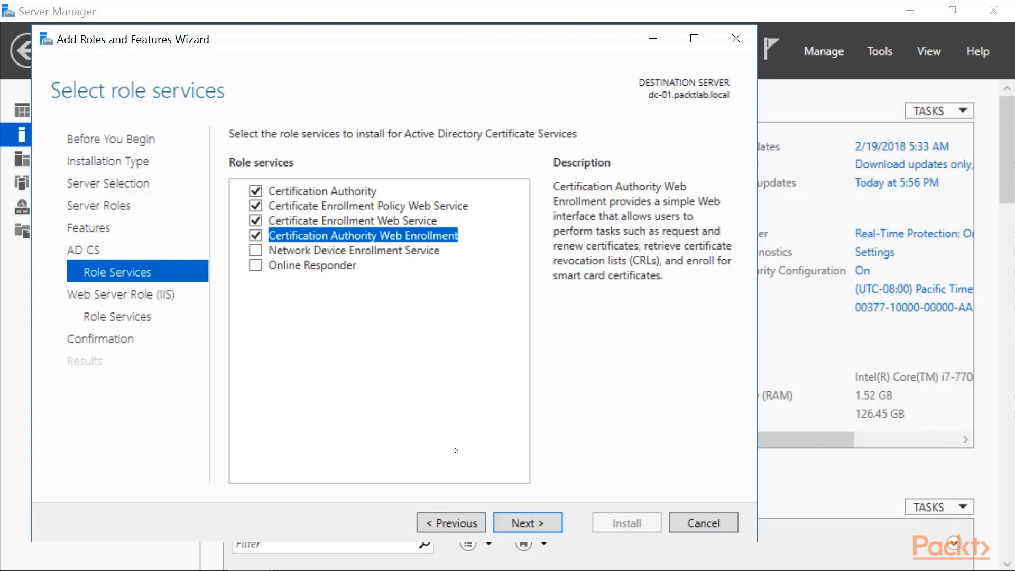
- Keep the default Web Server (IIS) role services, allow automatic restart of the destination server, and install the selected roles
left_click(527, 524)
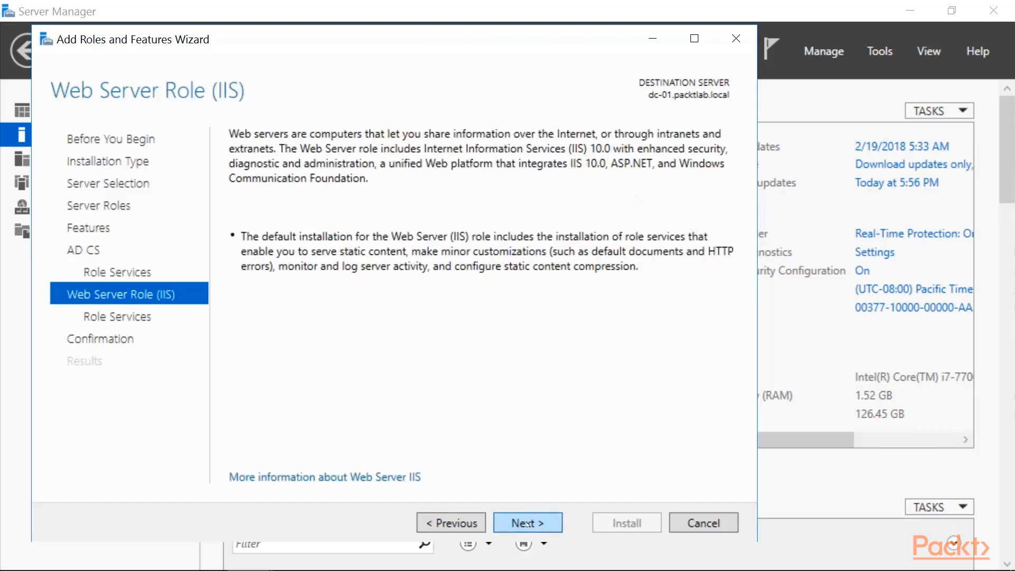
left_click(527, 524)
left_click(527, 524)
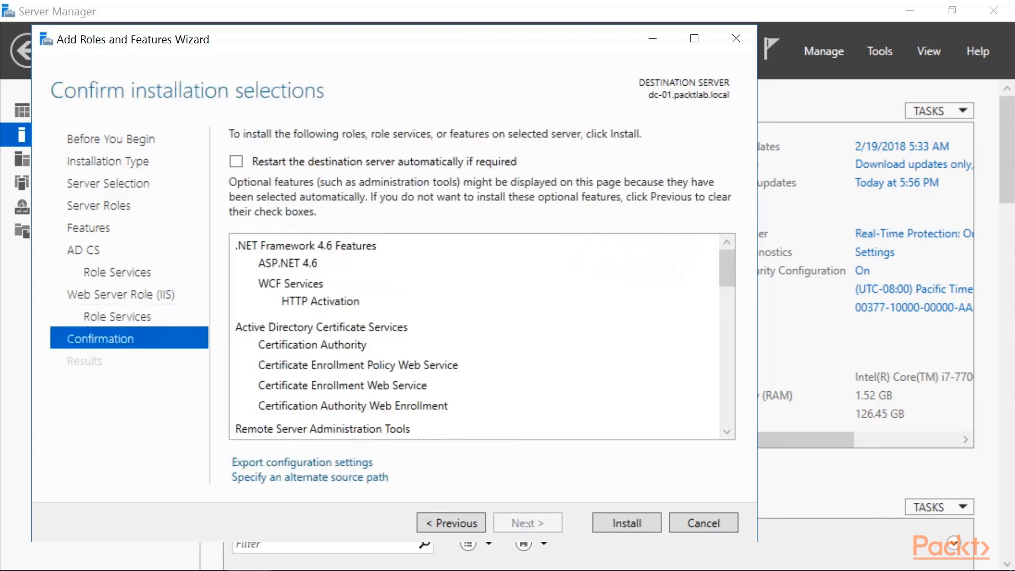
left_click(412, 162)
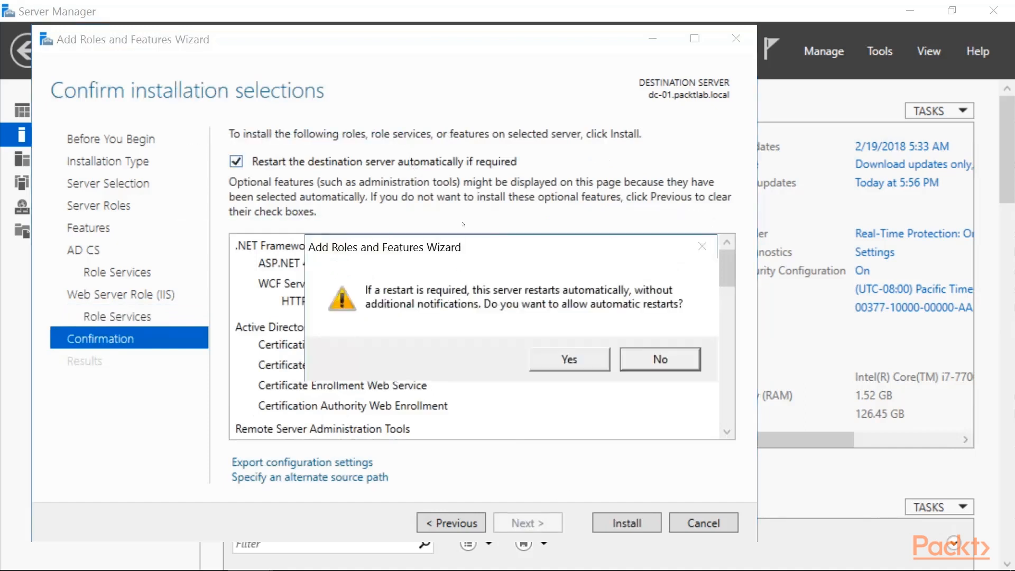
left_click(569, 359)
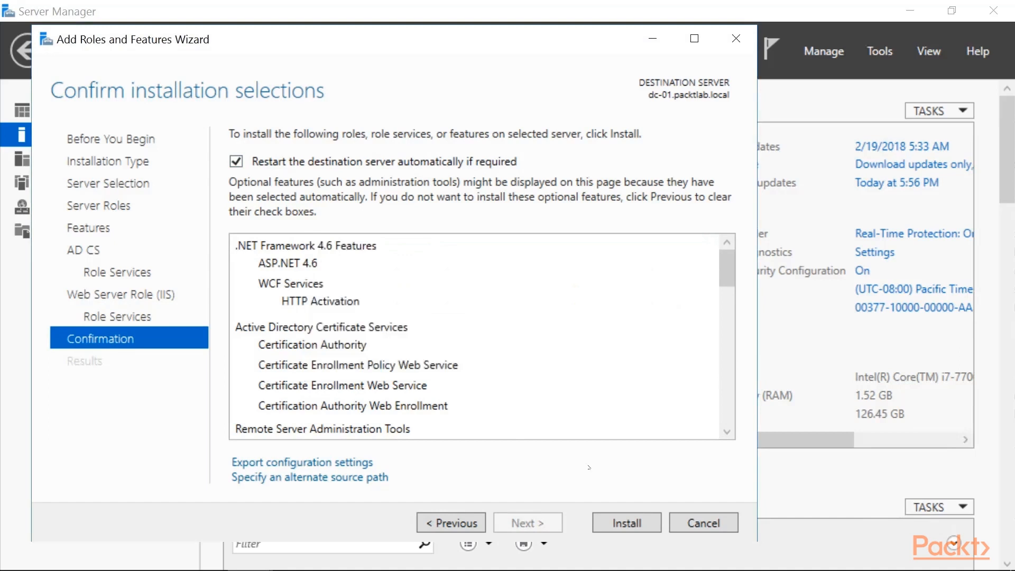
left_click(643, 527)
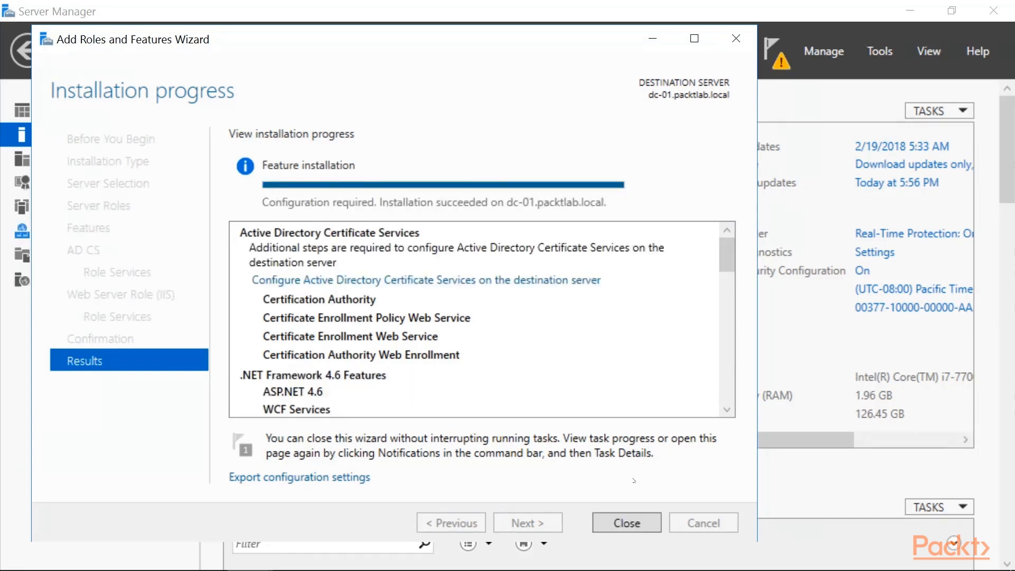
left_click(627, 522)
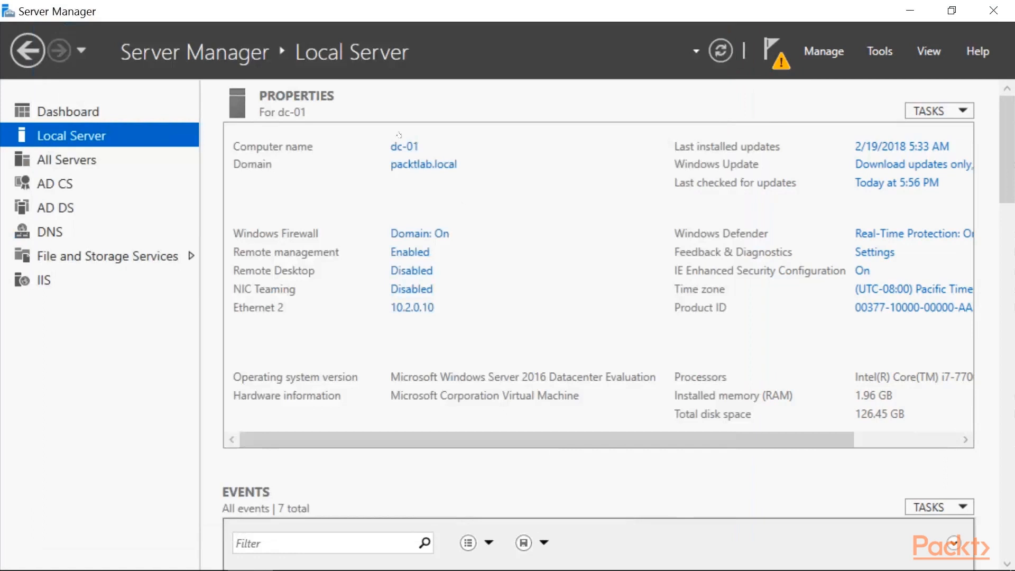
- Start the AD CS post-deployment configuration with the existing credentials and choose the Certification Authority and Certification Authority Web Enrollment role services
left_click(772, 53)
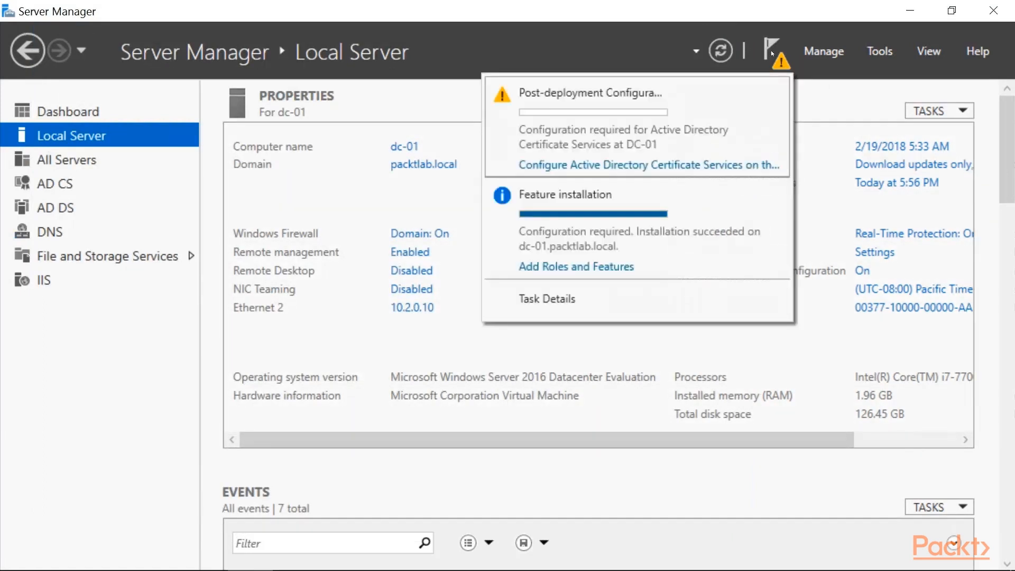
left_click(613, 166)
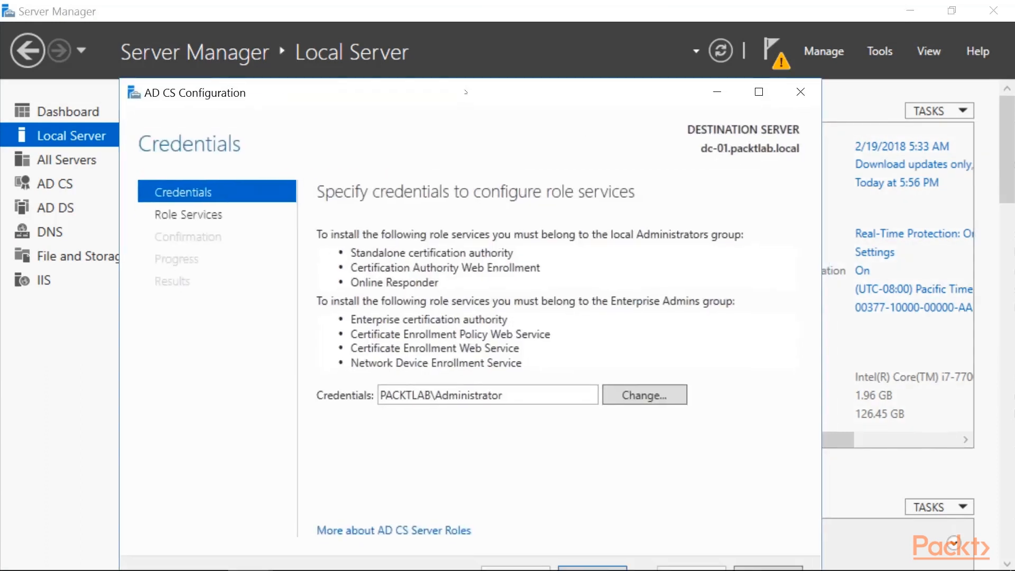
left_click_drag(466, 92, 460, 48)
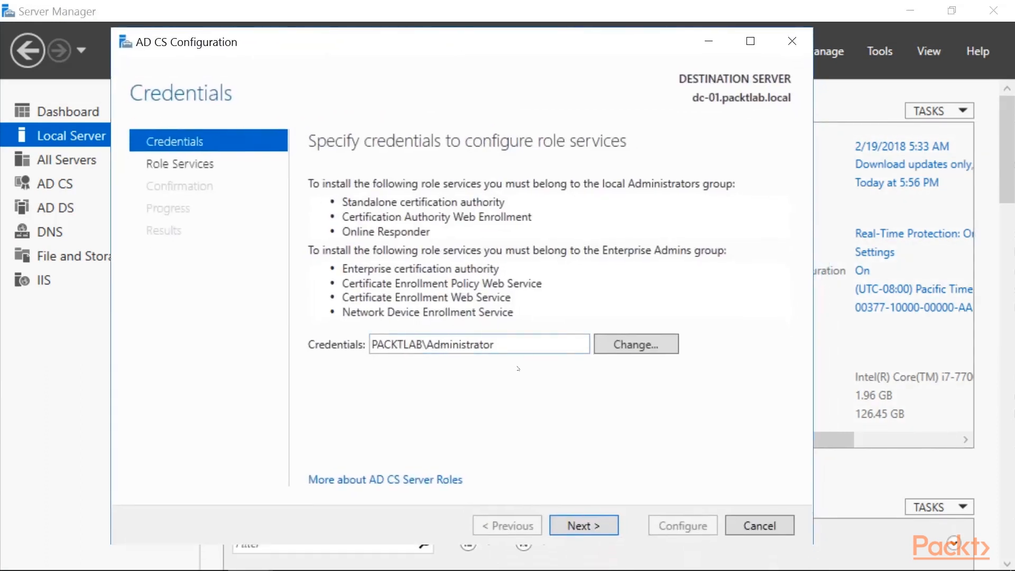
left_click(569, 533)
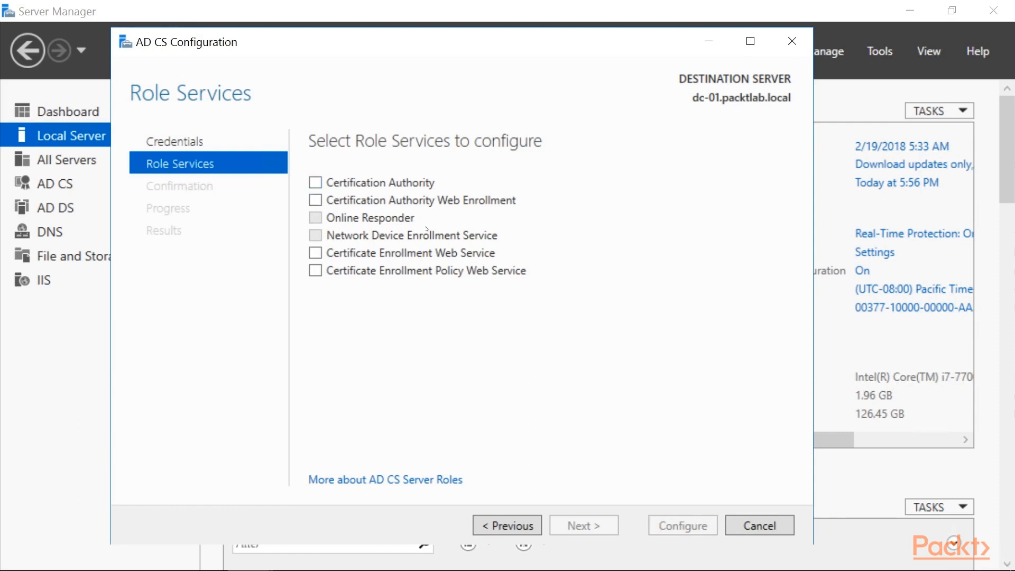
left_click(406, 187)
left_click(397, 200)
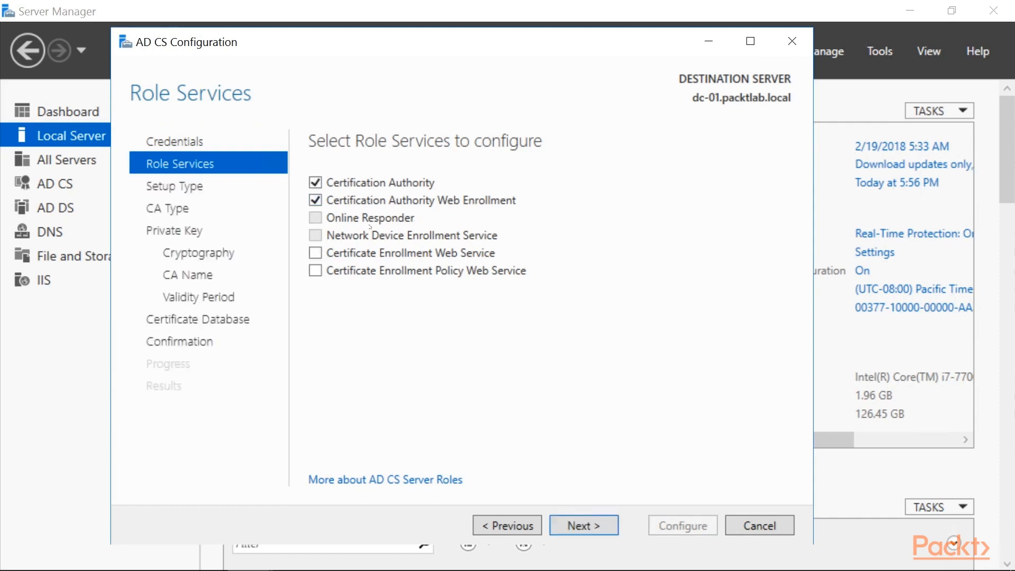
left_click(364, 254)
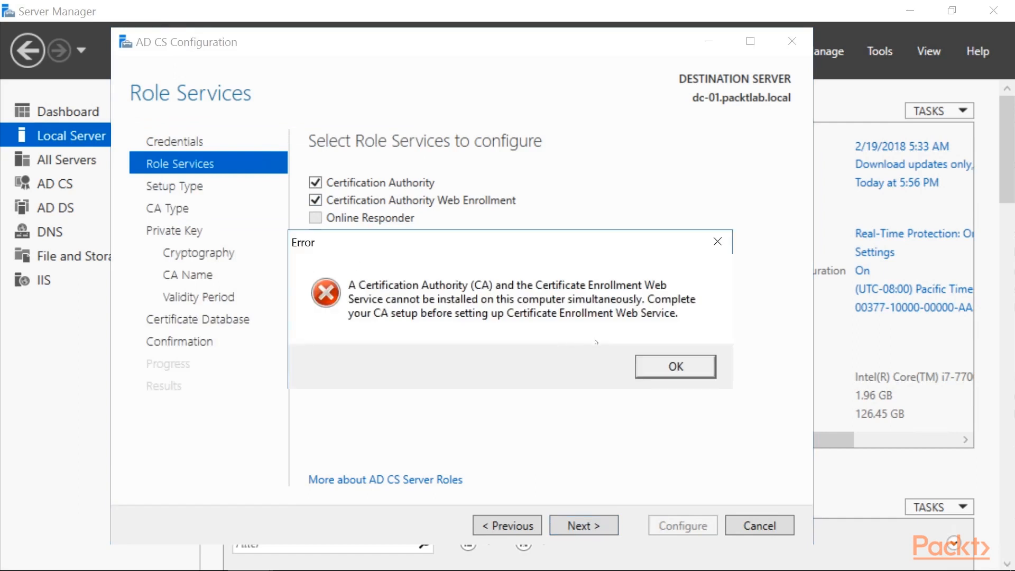
left_click(664, 367)
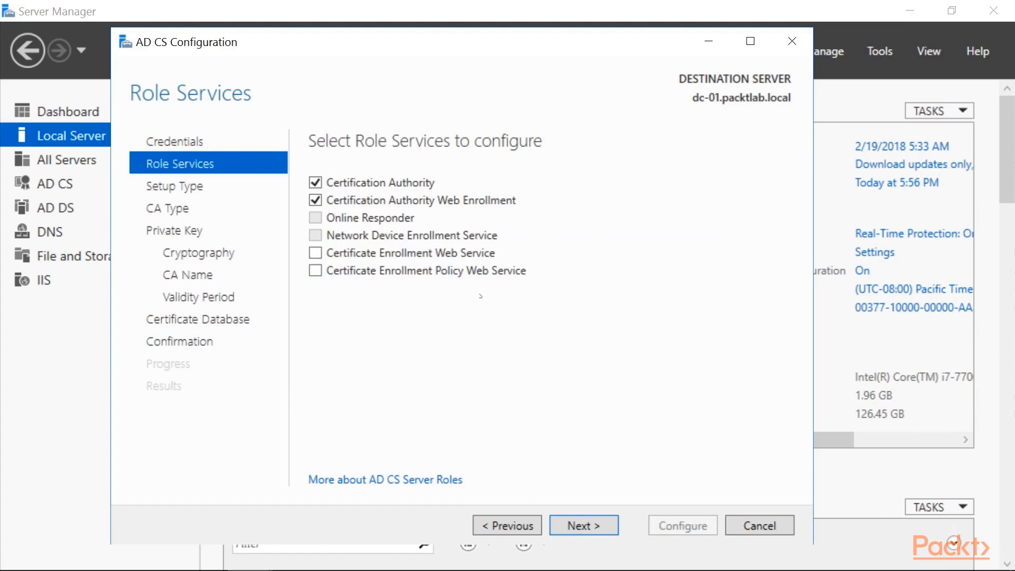
left_click(596, 525)
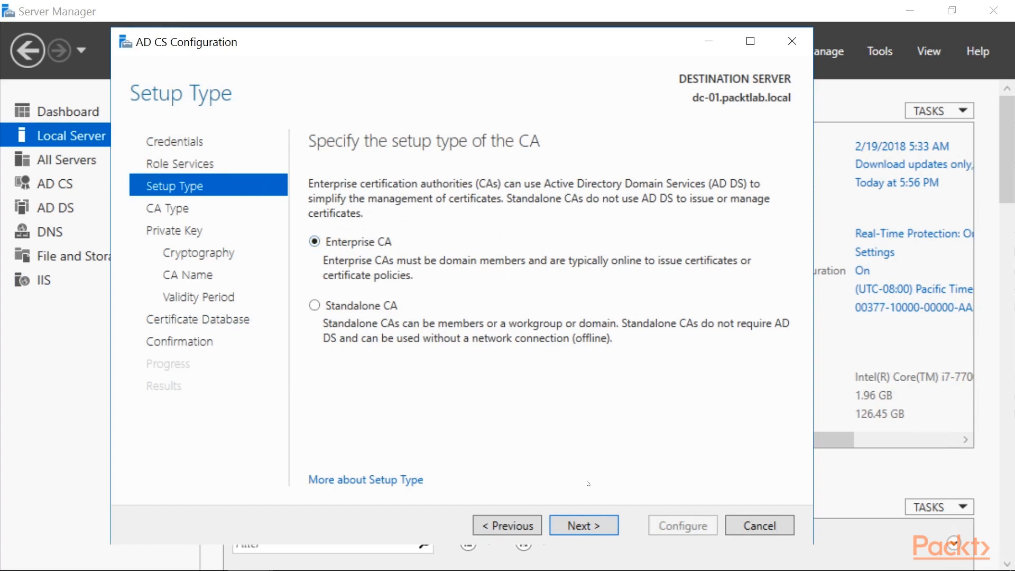
- Set the certification authority up as an Enterprise CA of type Root CA with a new private key
left_click(591, 526)
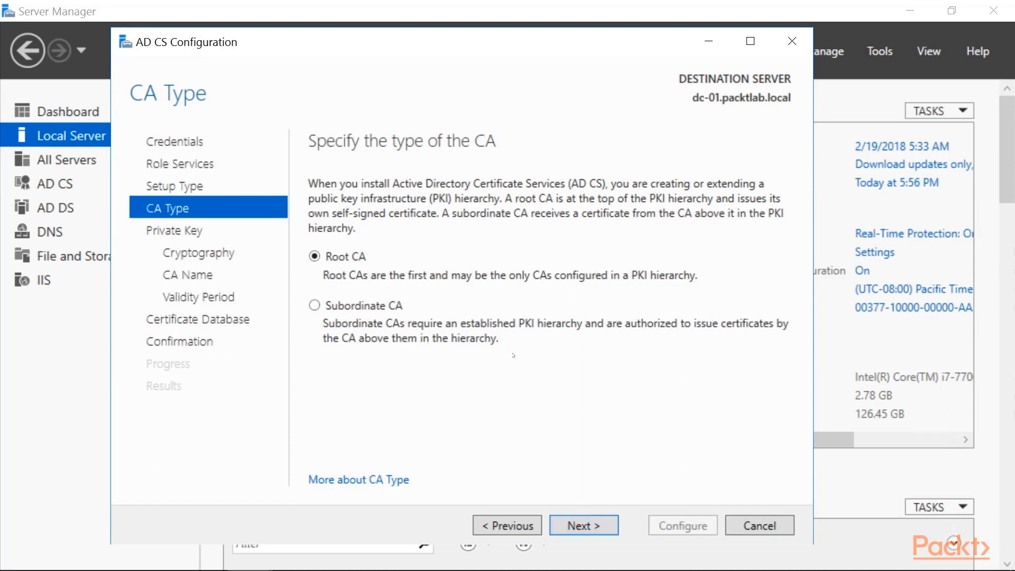
left_click(587, 528)
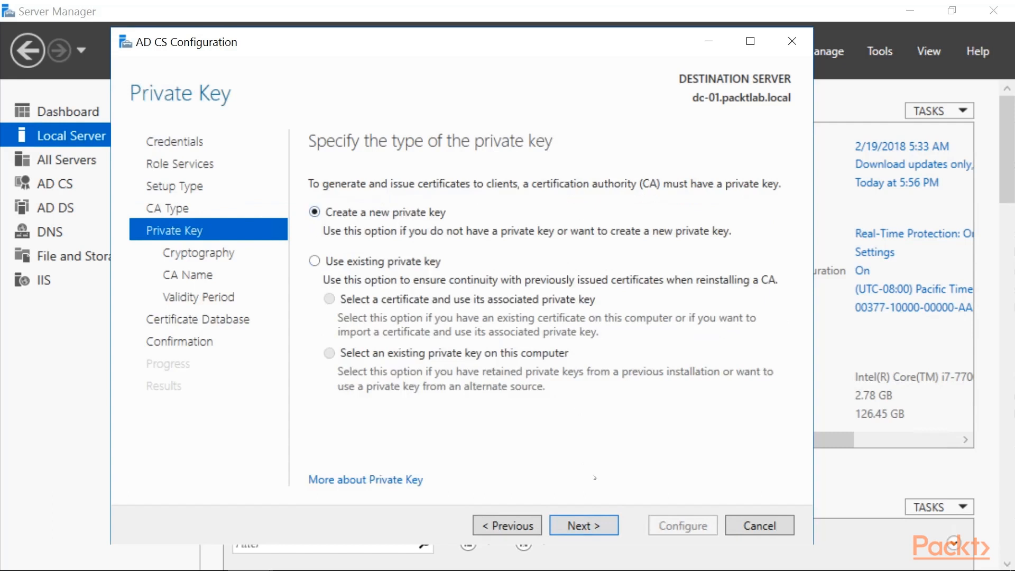
left_click(584, 525)
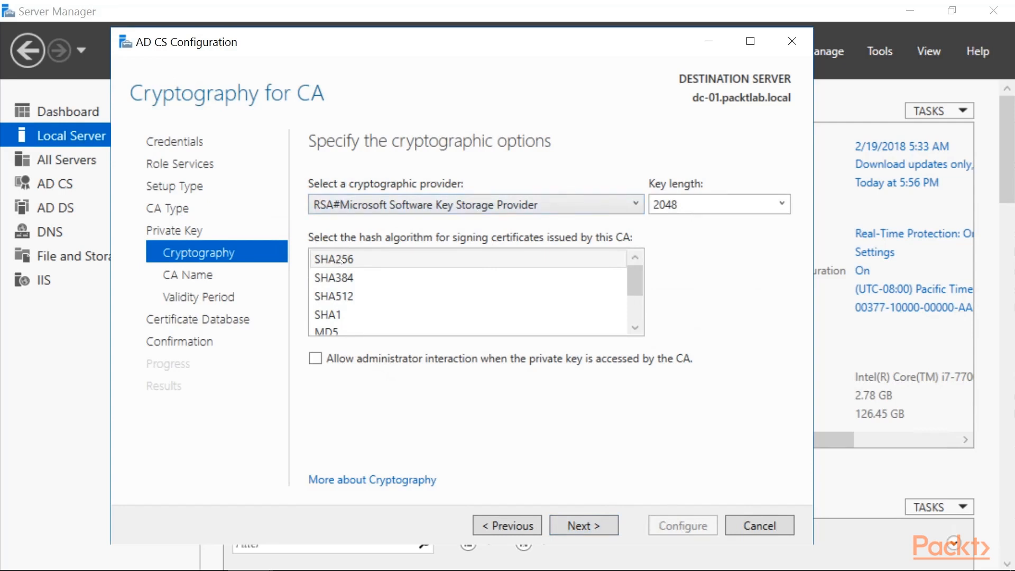
- Configure the CA with a 2048-bit RSA key, SHA256, and the default name, 5-year validity period and database locations
left_click(599, 526)
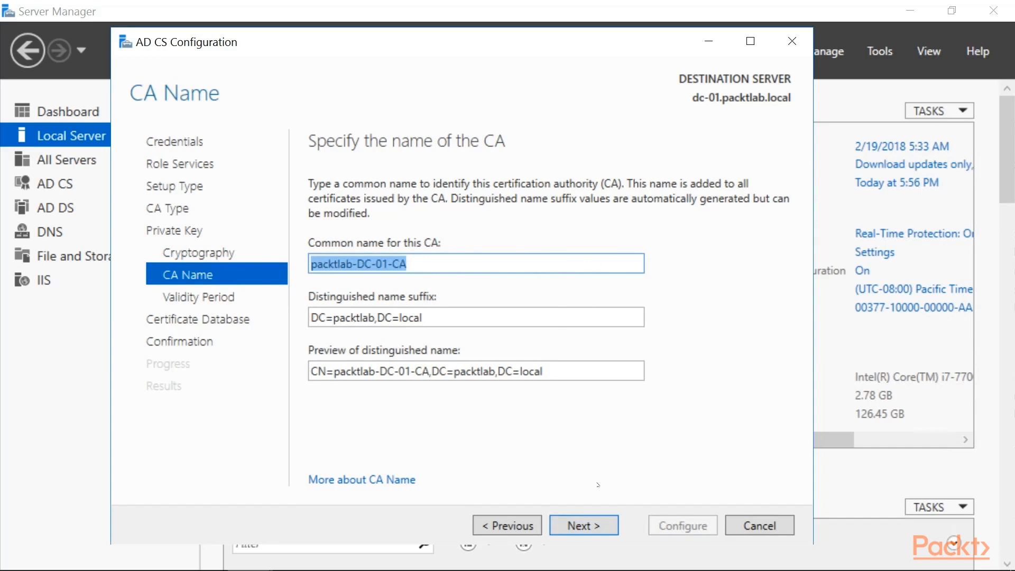
left_click(597, 525)
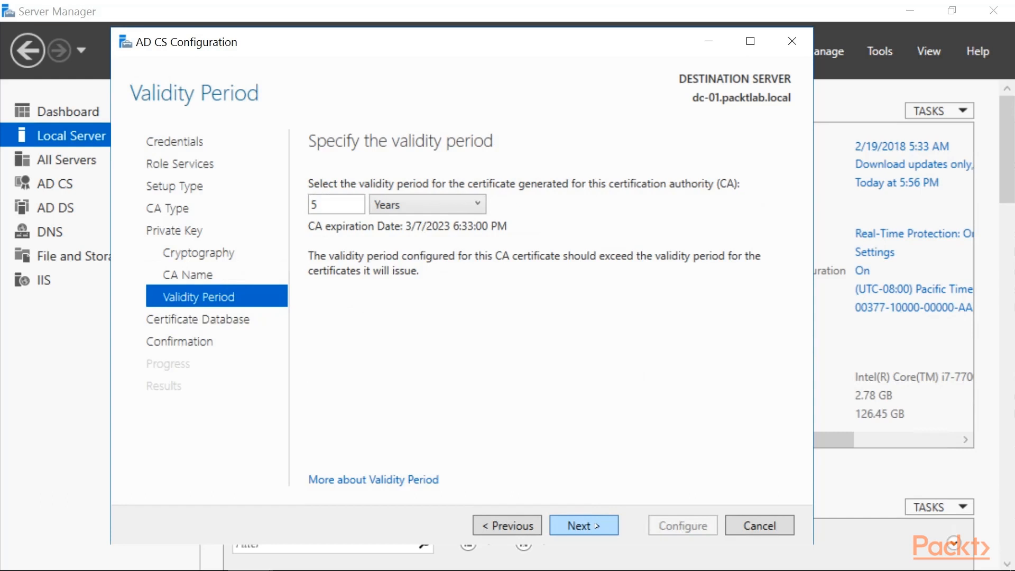
left_click(596, 525)
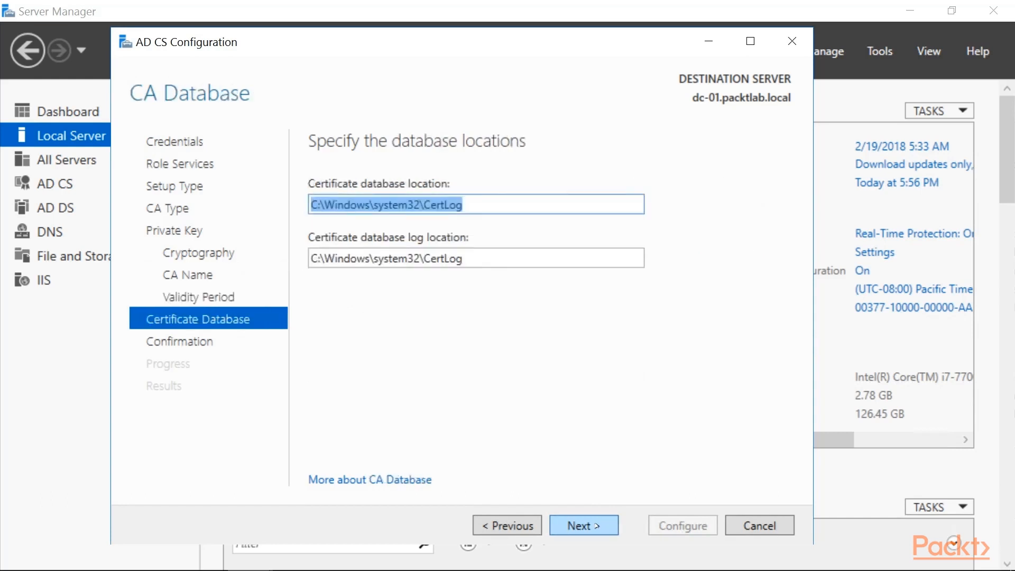
left_click(597, 526)
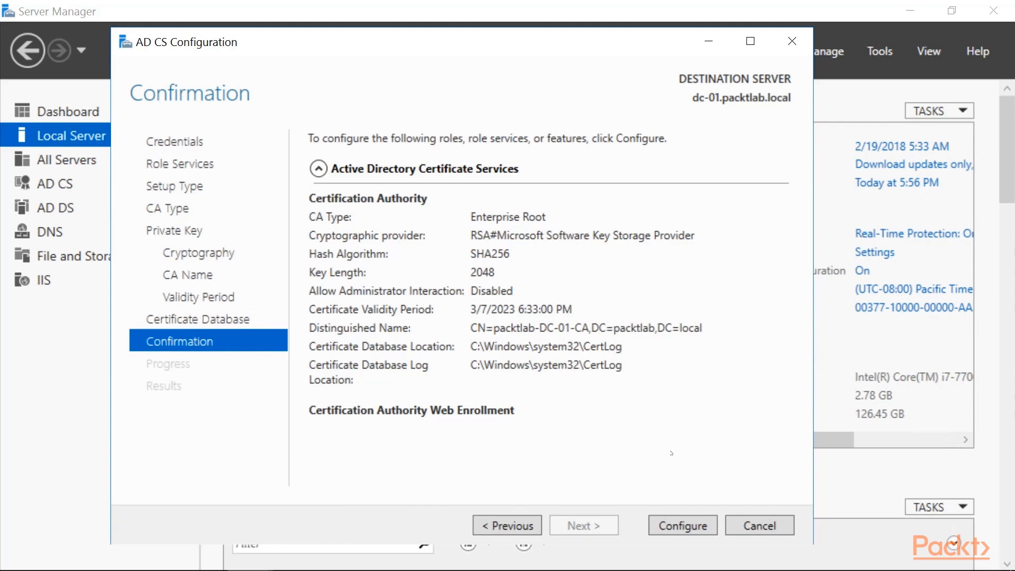
left_click(675, 524)
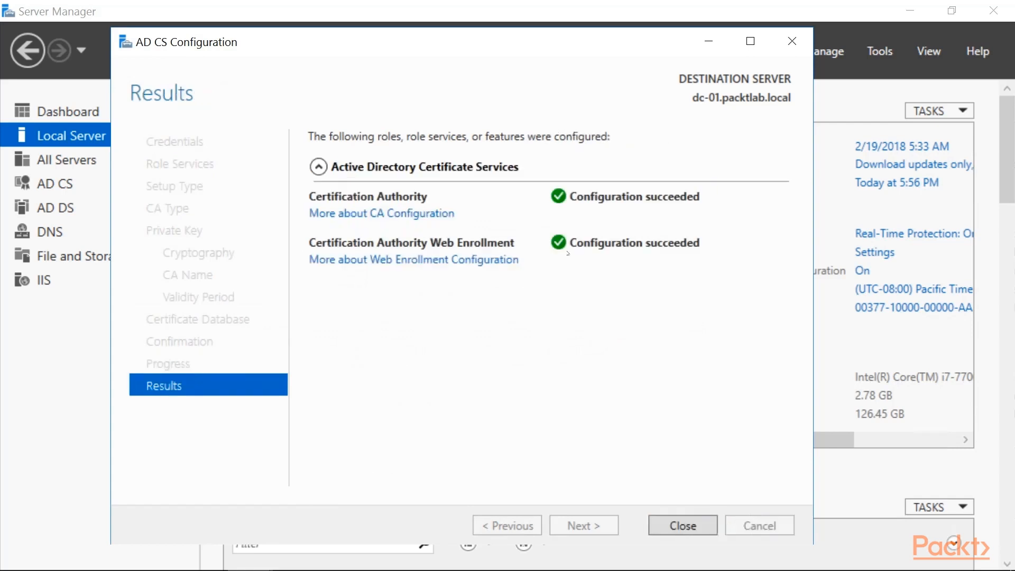
- Continue configuring additional AD CS role services with the existing credentials, choosing Certificate Enrollment Web Service and Certificate Enrollment Policy Web Service
left_click(682, 525)
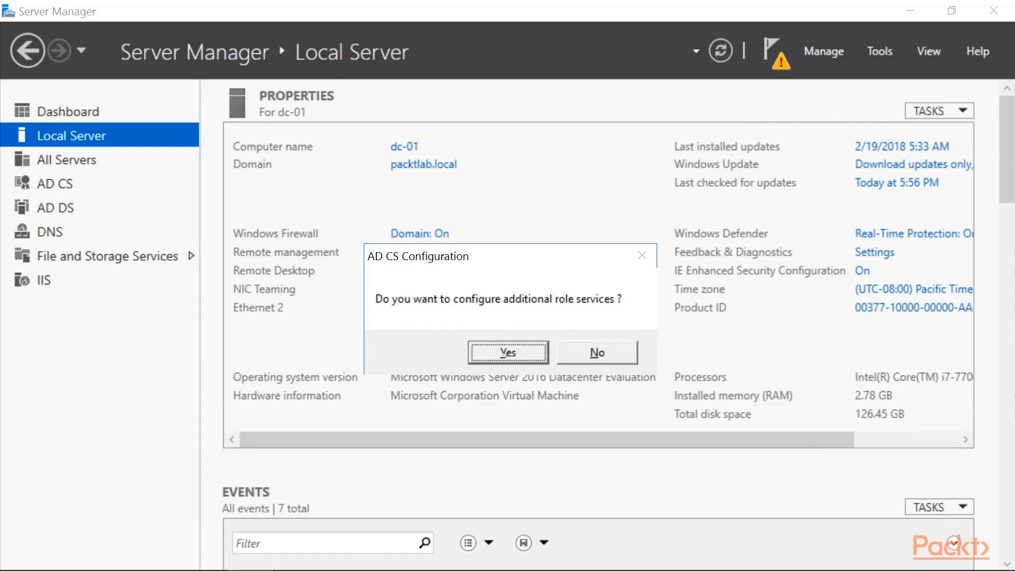
left_click(505, 353)
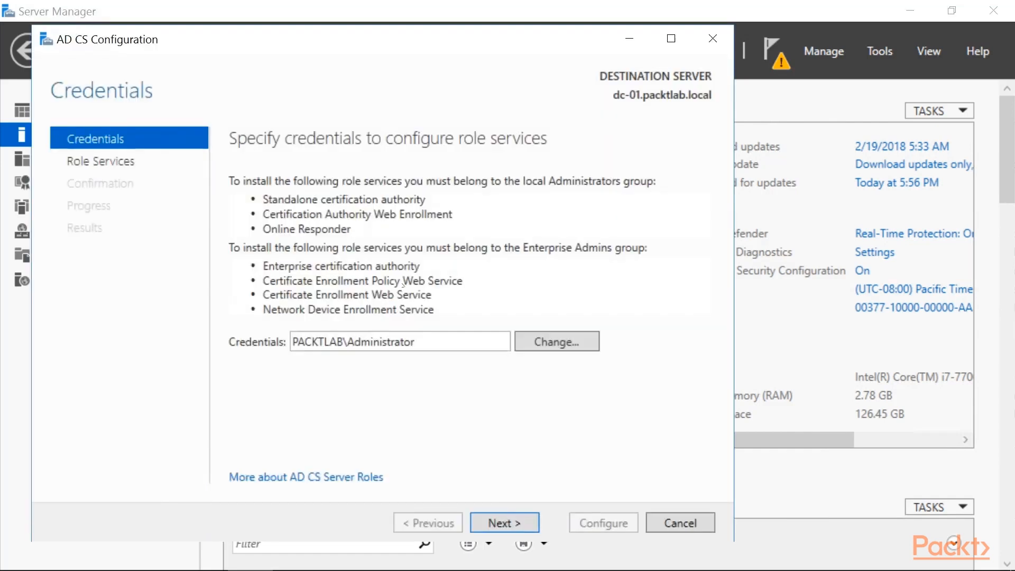
left_click(494, 522)
left_click(272, 249)
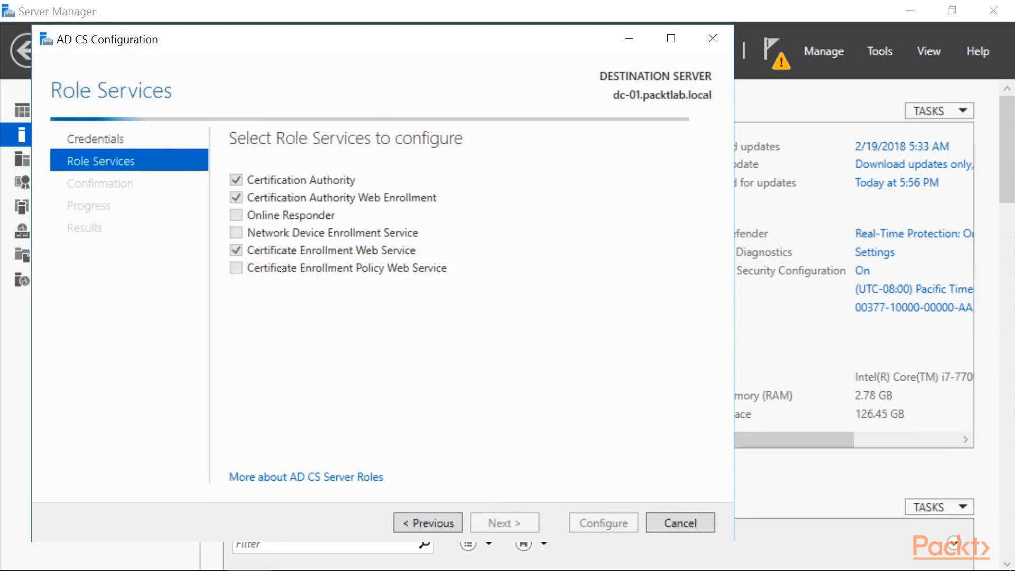
left_click(280, 268)
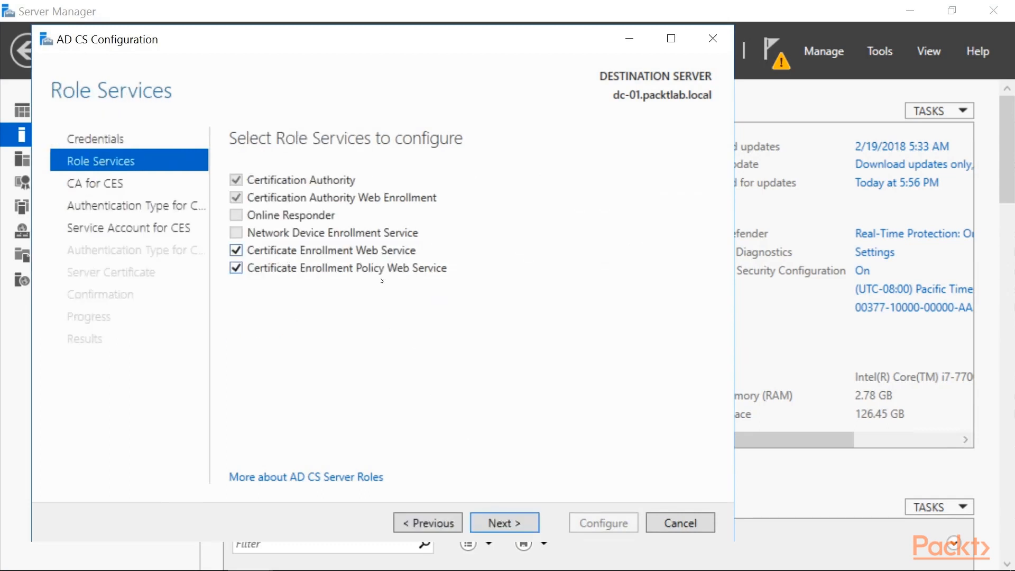
left_click(518, 521)
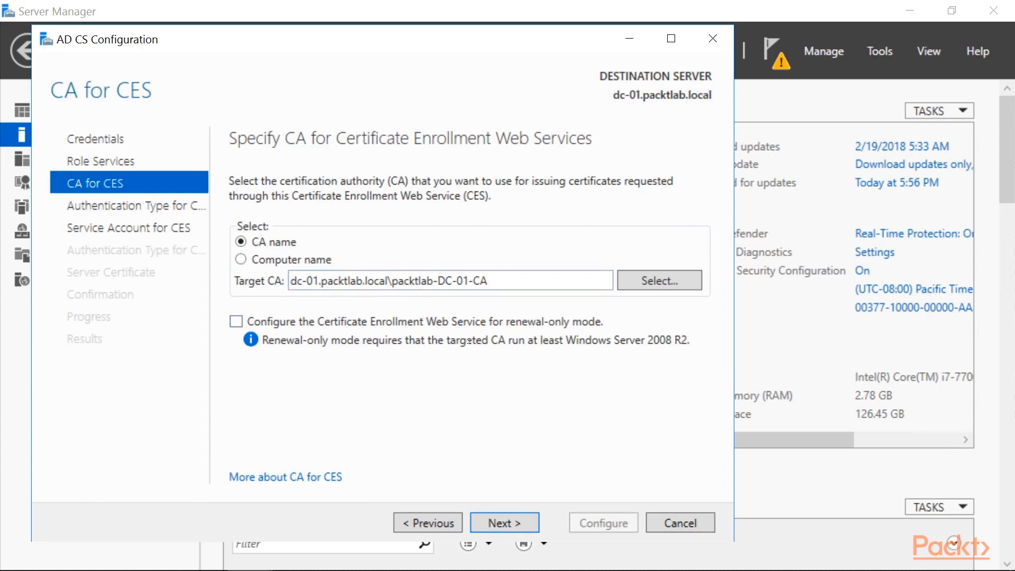
- Keep the default target CA and Windows integrated authentication for CES and CEP, and run CES under the built-in application pool identity
left_click(516, 523)
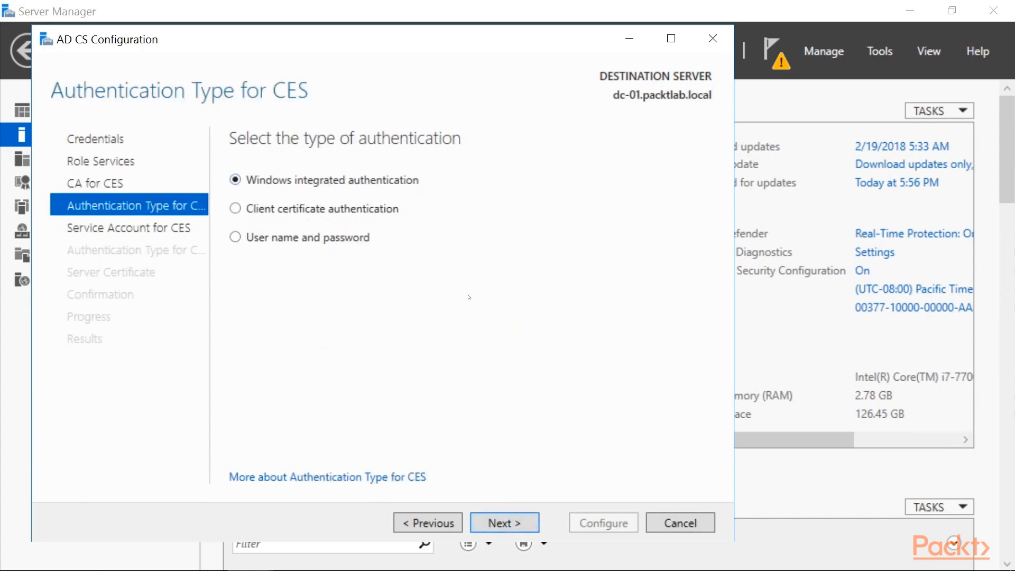
left_click(502, 523)
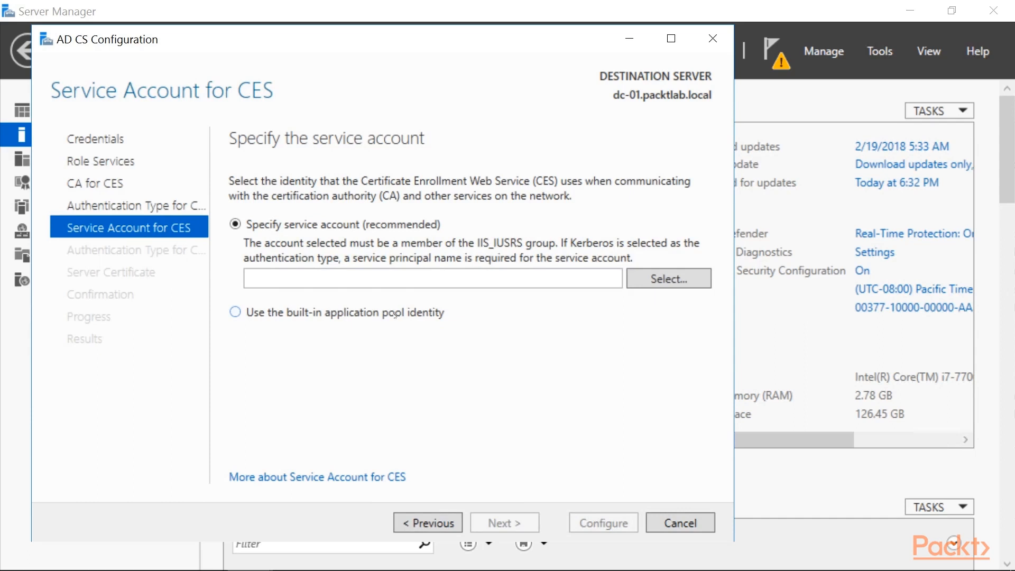
left_click(395, 313)
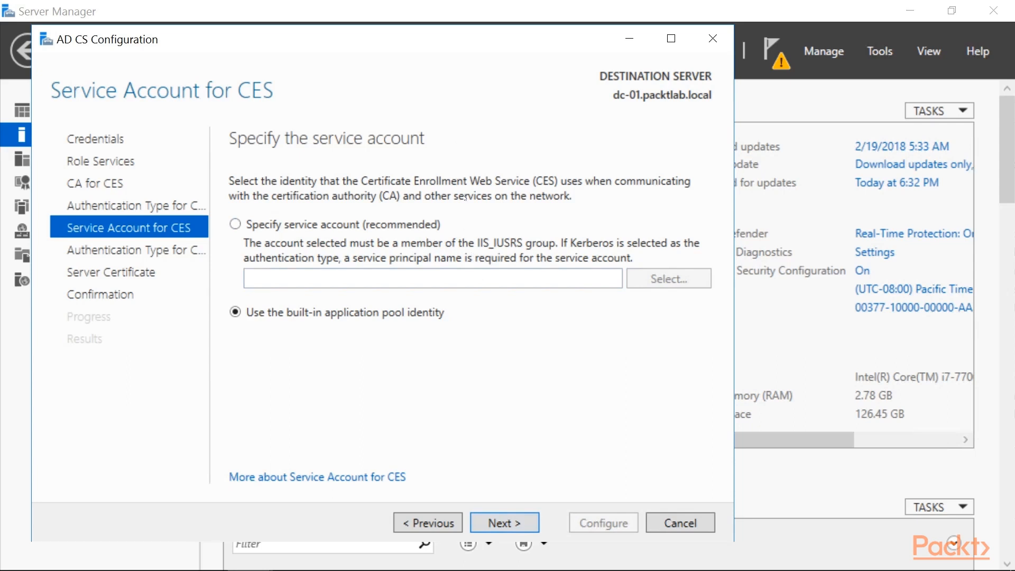
left_click(521, 524)
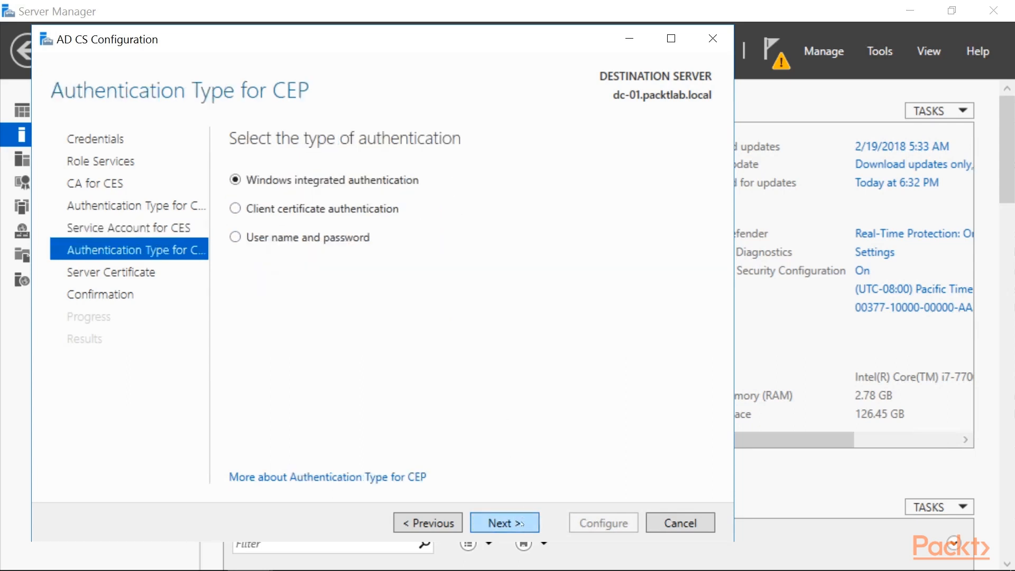
left_click(520, 524)
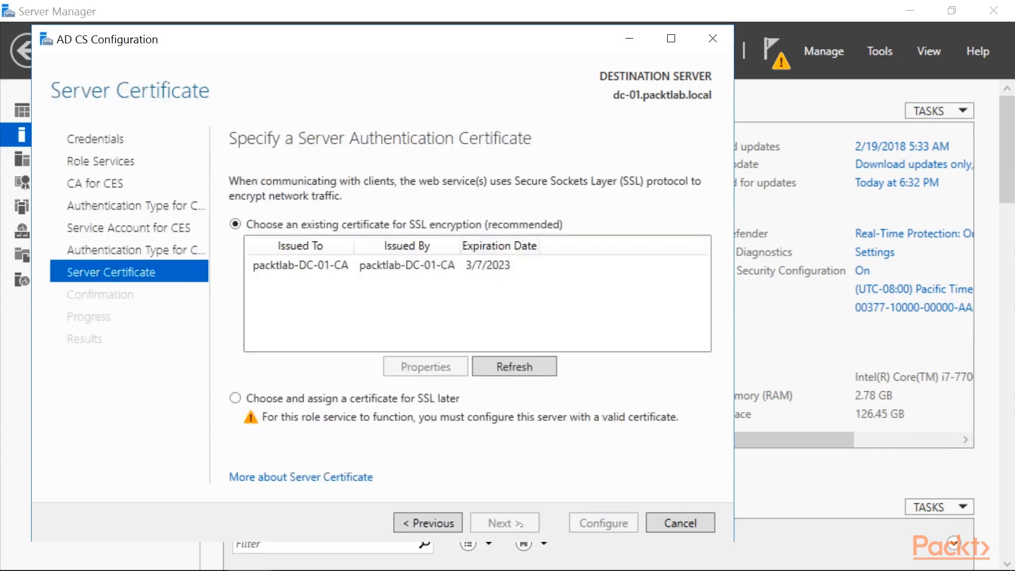
- Assign the existing packtlab-DC-01-CA certificate for SSL encryption, apply the role service configuration, and close the wizard
left_click(332, 267)
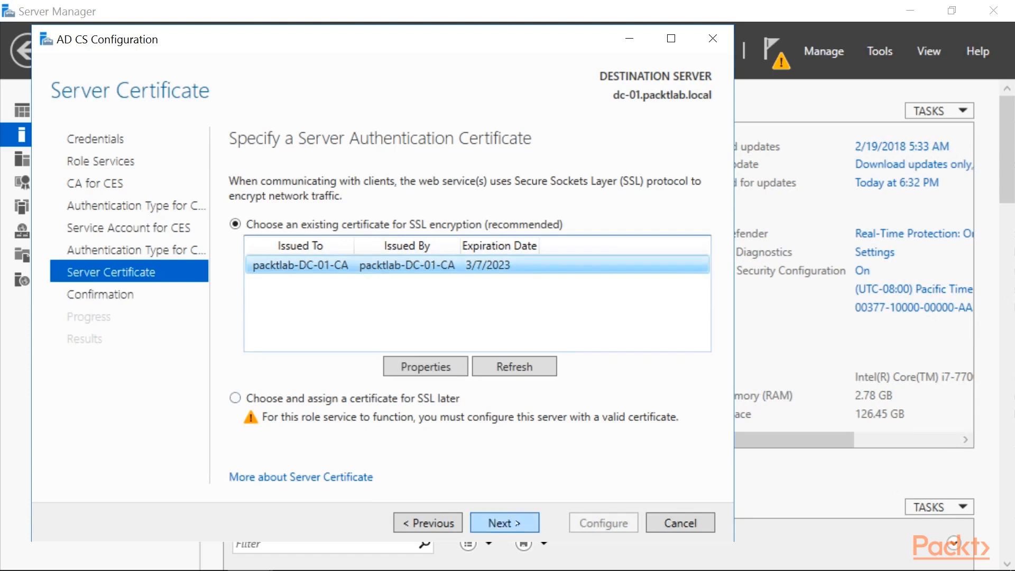
key("Return")
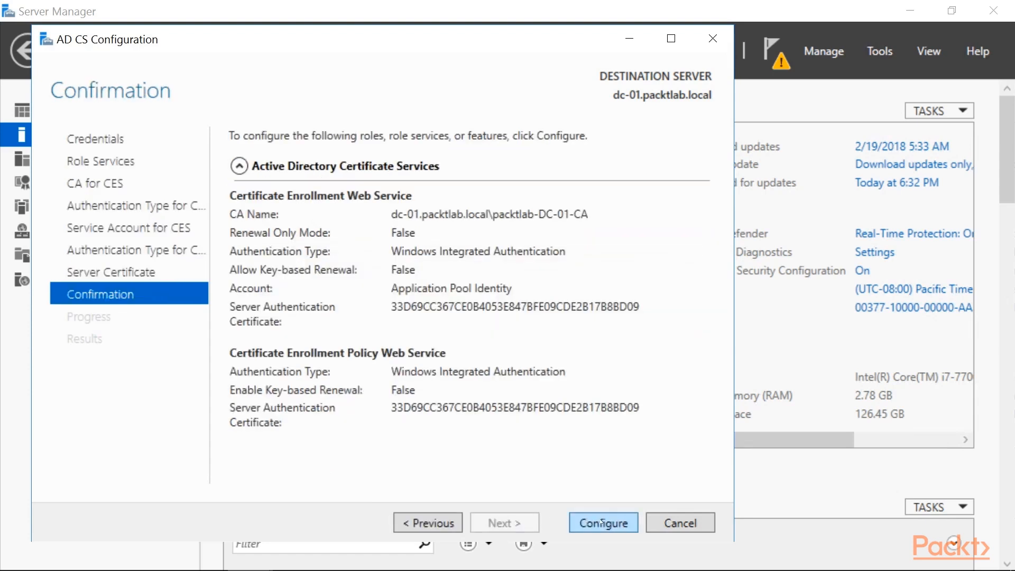
left_click(601, 524)
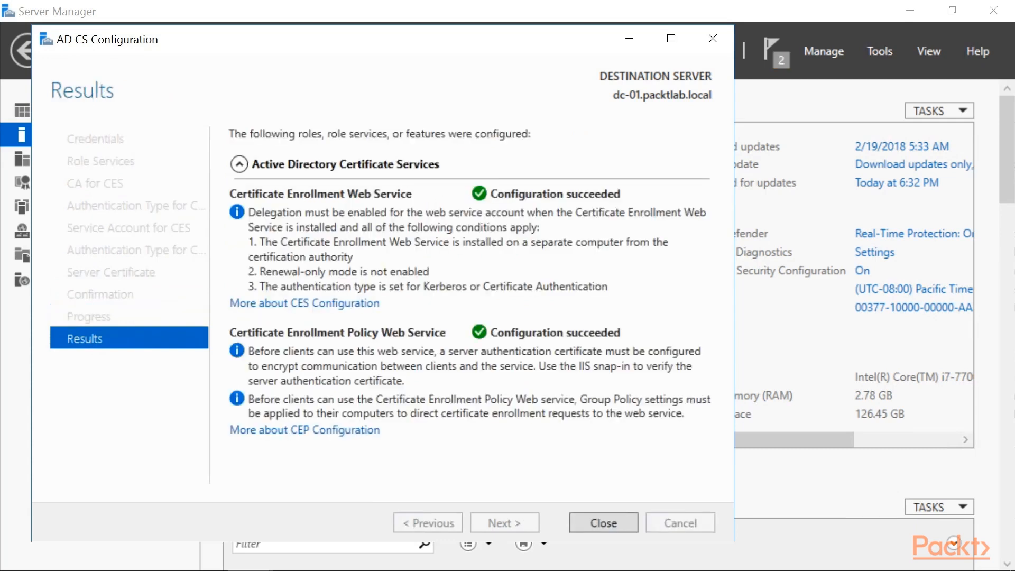
left_click(603, 523)
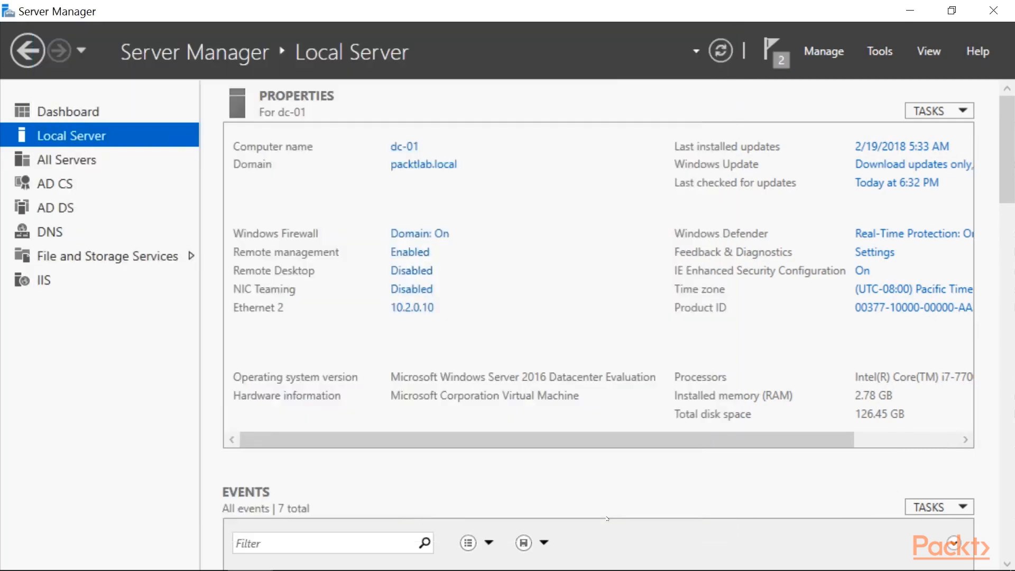
- Open the Certification Authority console full screen and display the certificate templates of packtlab-DC-01-CA
left_click(879, 53)
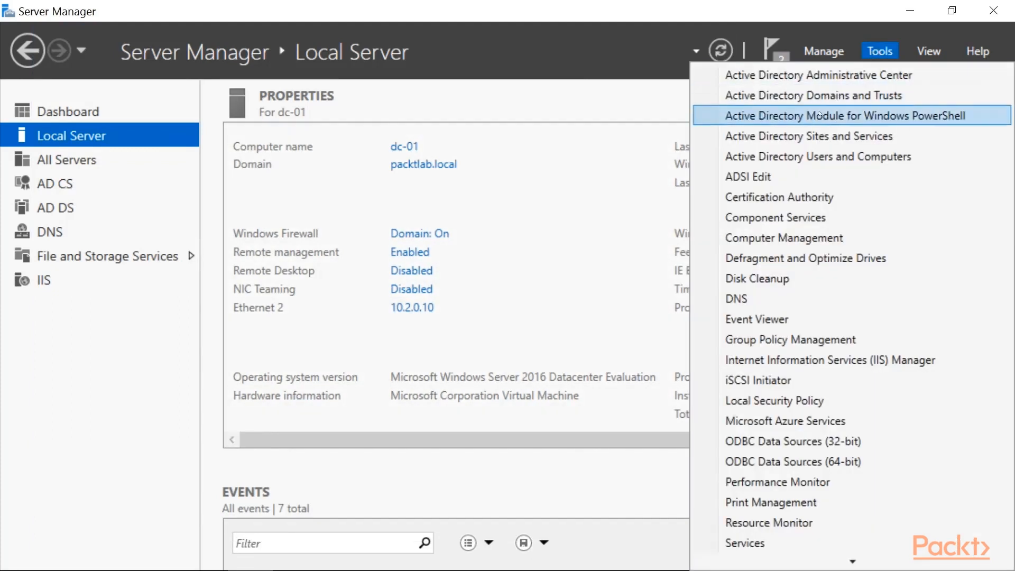
left_click(761, 196)
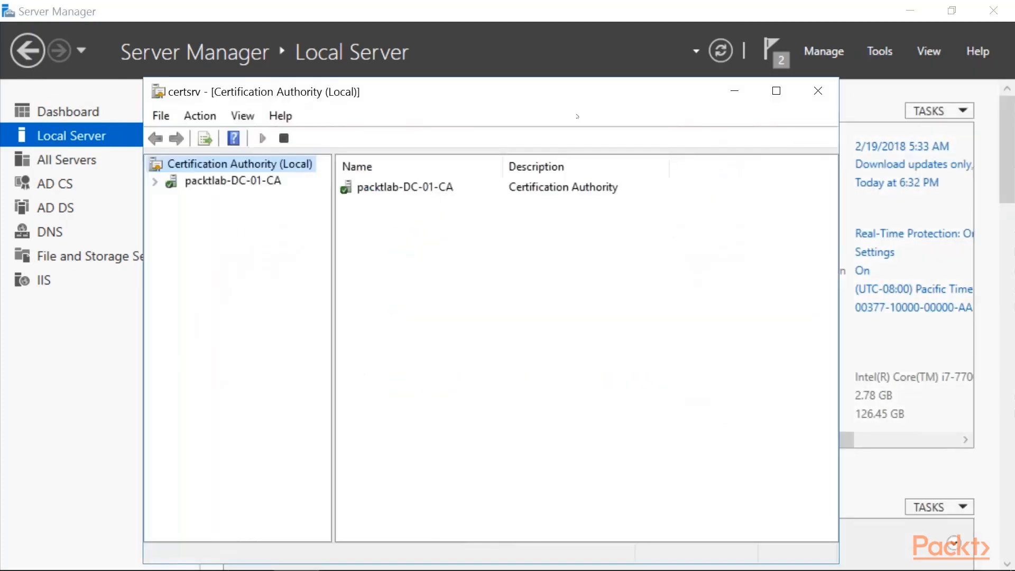
double_click(398, 99)
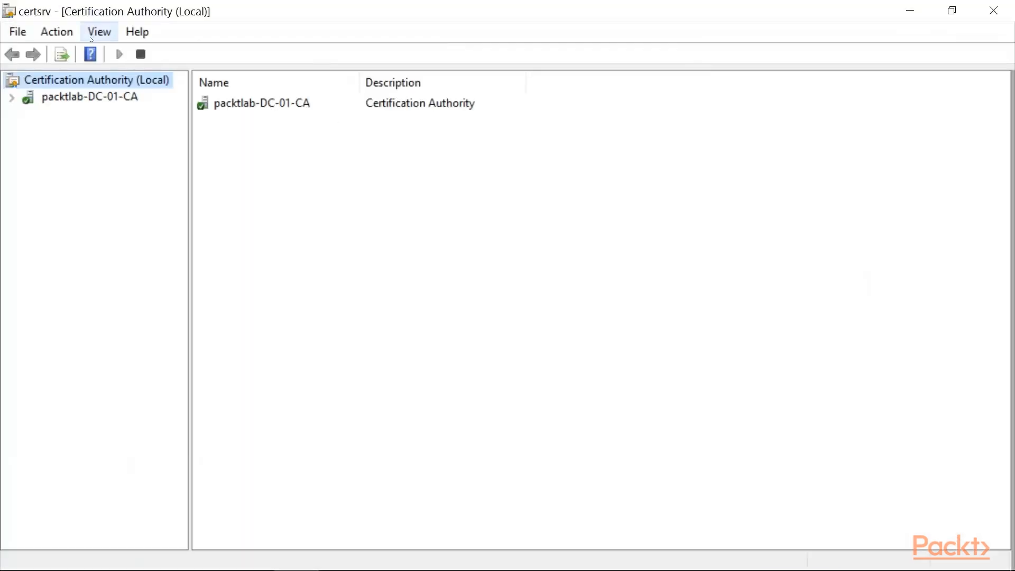
double_click(70, 96)
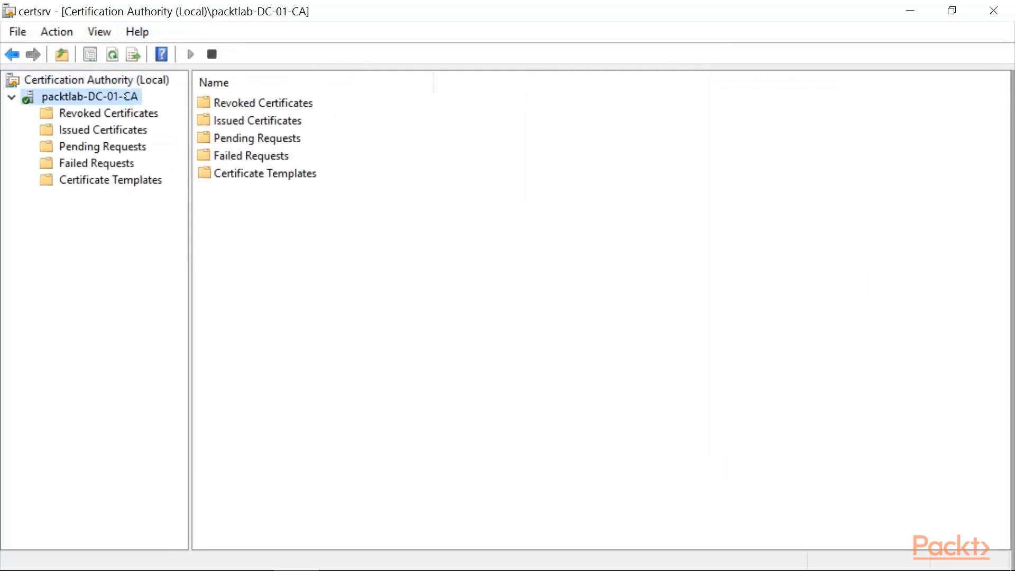
left_click(112, 180)
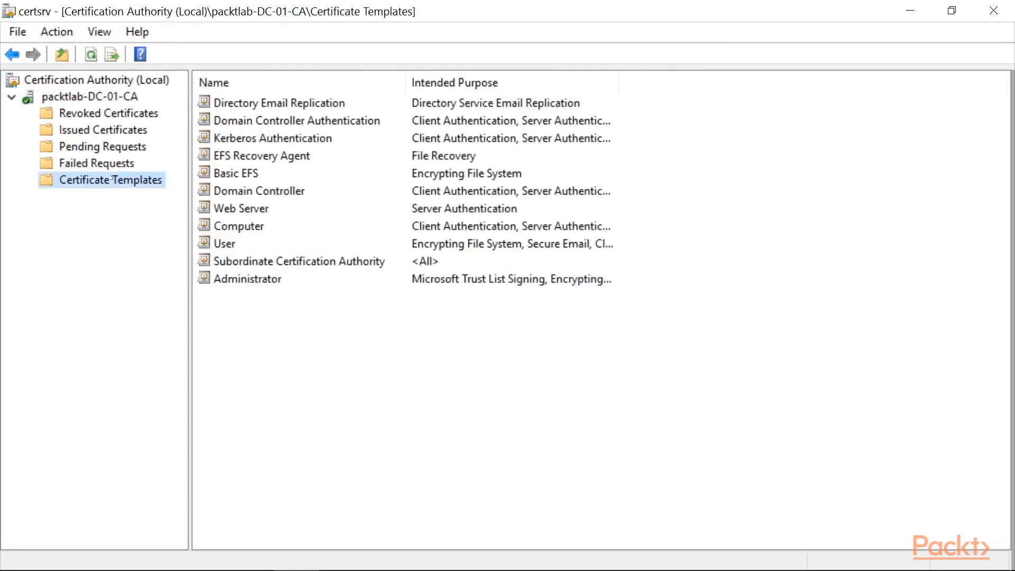